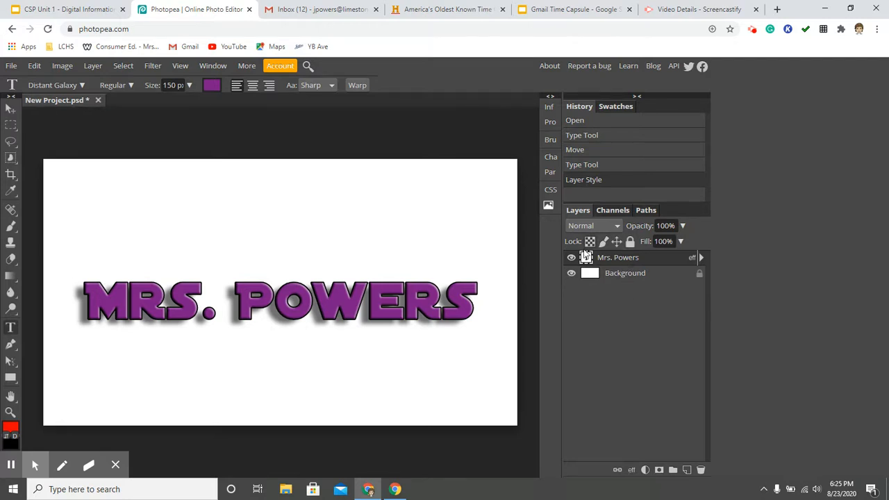
- Unlock the Background layer
{"action": "left_click", "coordinate": [631, 278]}
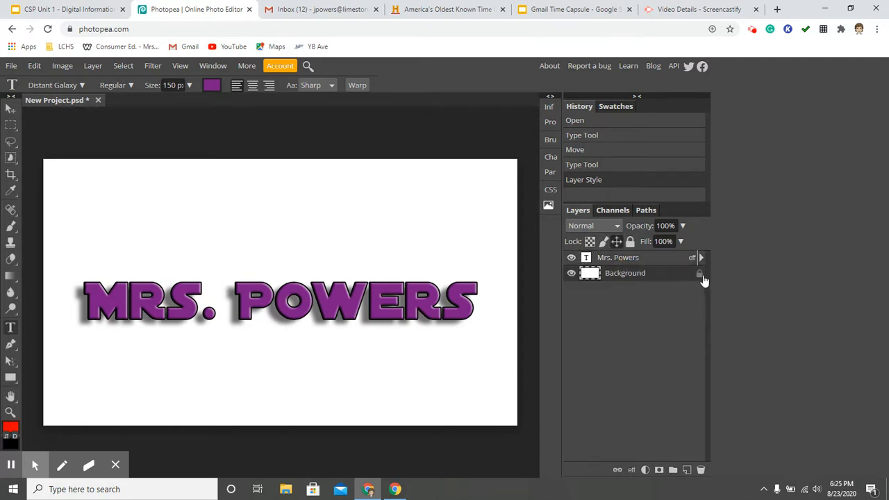
{"action": "left_click", "coordinate": [700, 275]}
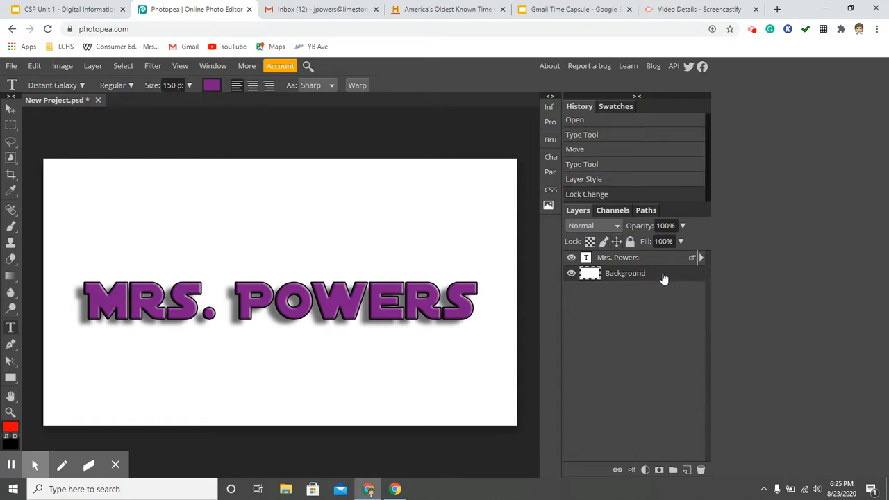
- Hide the Mrs. Powers text layer
{"action": "left_click", "coordinate": [571, 257]}
{"action": "left_click", "coordinate": [571, 258]}
{"action": "left_click", "coordinate": [570, 258]}
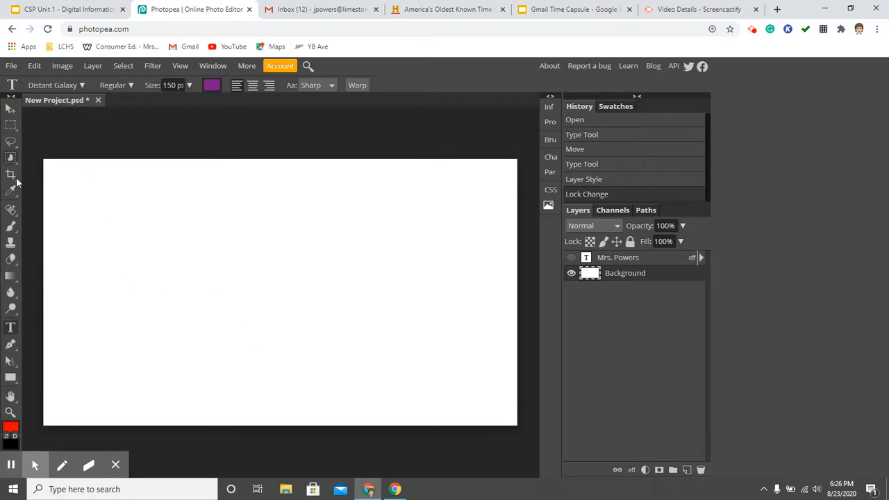
- With the Gradient tool active, set the foreground colour to light blue 00cbff
{"action": "left_click", "coordinate": [11, 277]}
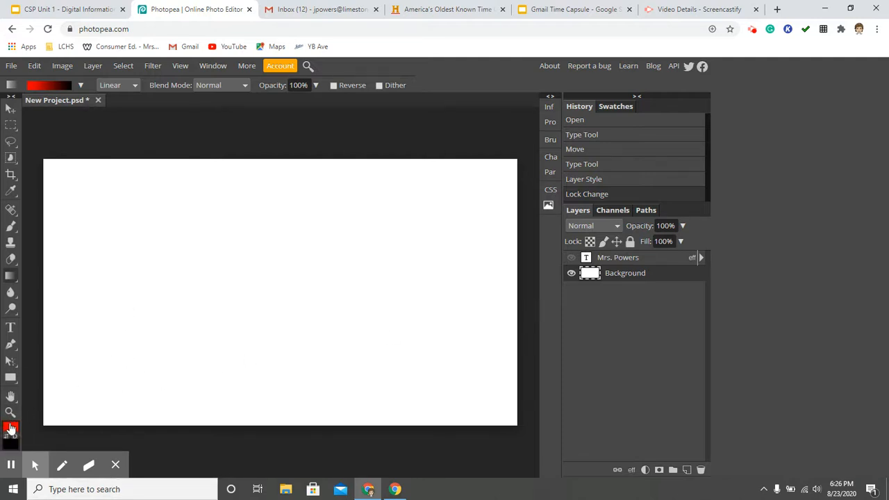
{"action": "left_click", "coordinate": [10, 427]}
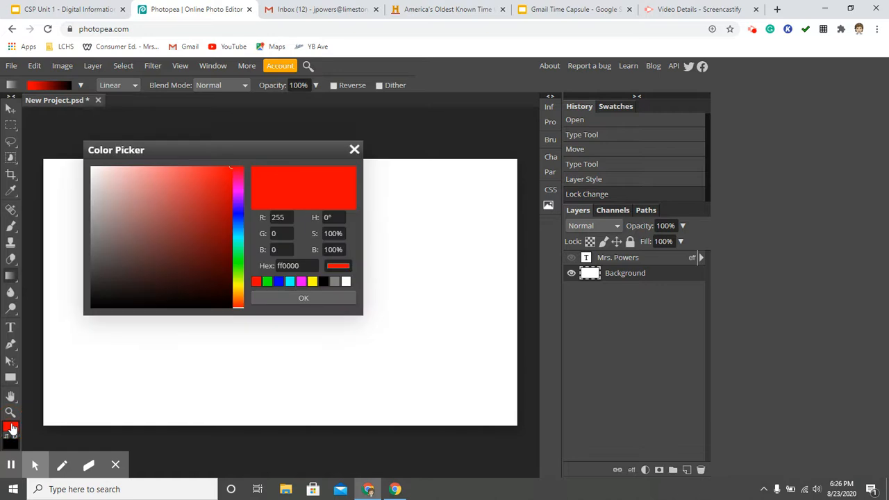
{"action": "left_click", "coordinate": [238, 232]}
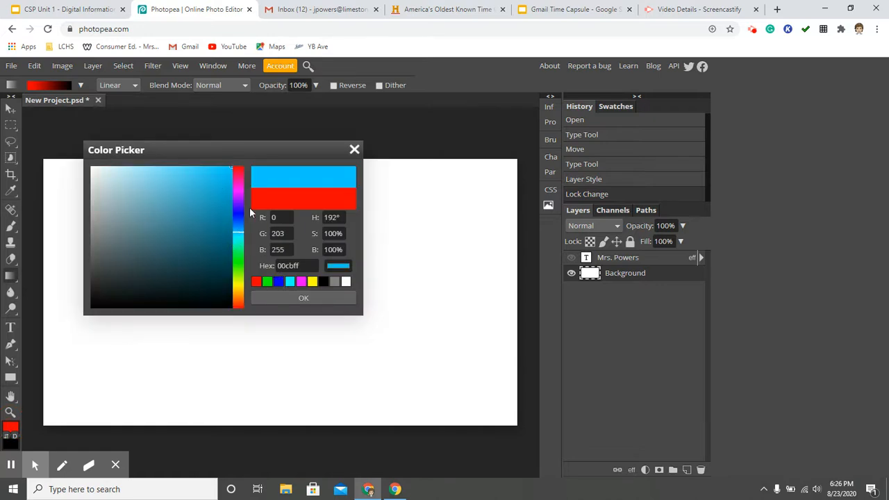
{"action": "left_click", "coordinate": [294, 300]}
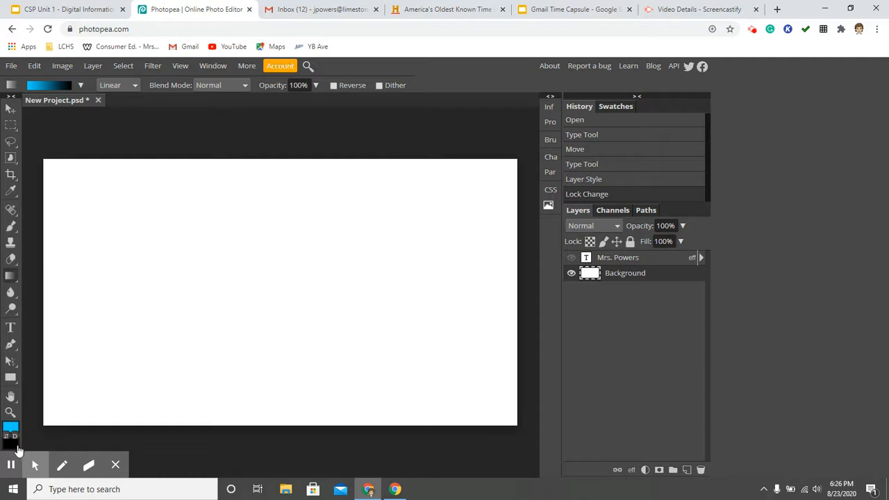
- Set the background colour to bright yellow
{"action": "left_click", "coordinate": [16, 446]}
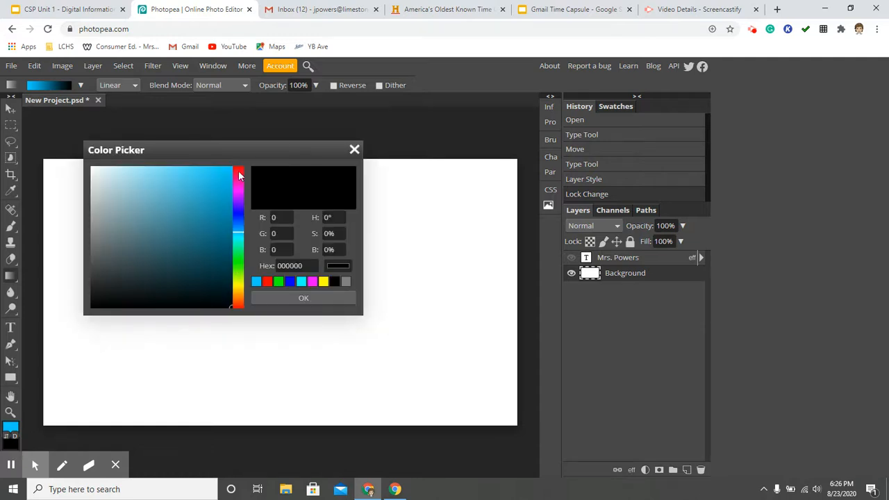
{"action": "left_click", "coordinate": [238, 280]}
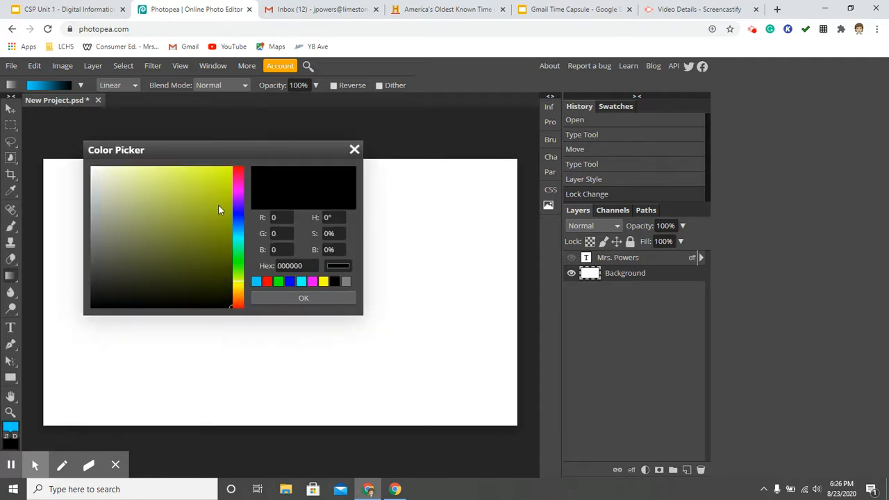
{"action": "left_click", "coordinate": [228, 170]}
{"action": "left_click", "coordinate": [284, 297]}
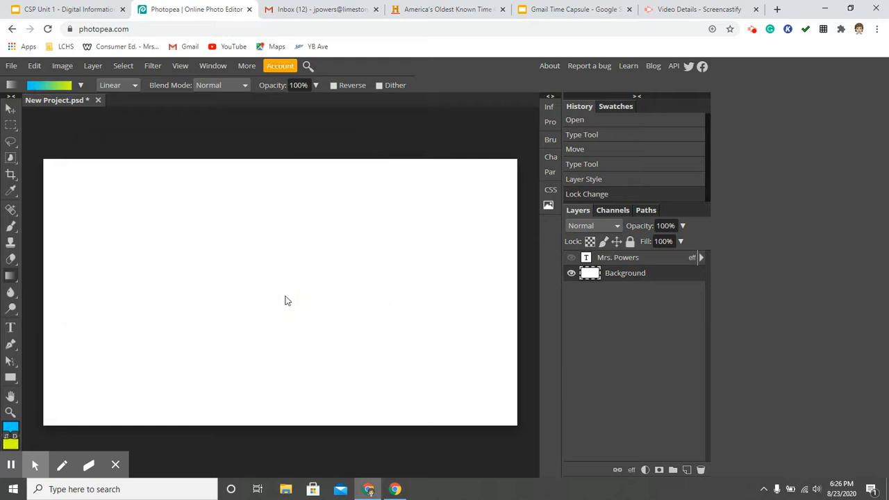
- Pick the blue, orange, purple and yellow gradient preset
{"action": "mouse_move", "coordinate": [25, 425]}
{"action": "left_click", "coordinate": [80, 86]}
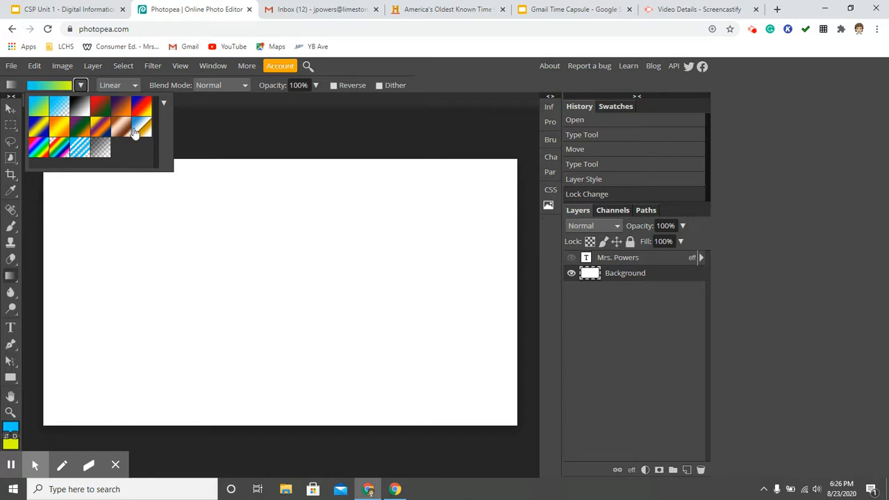
{"action": "left_click", "coordinate": [98, 127]}
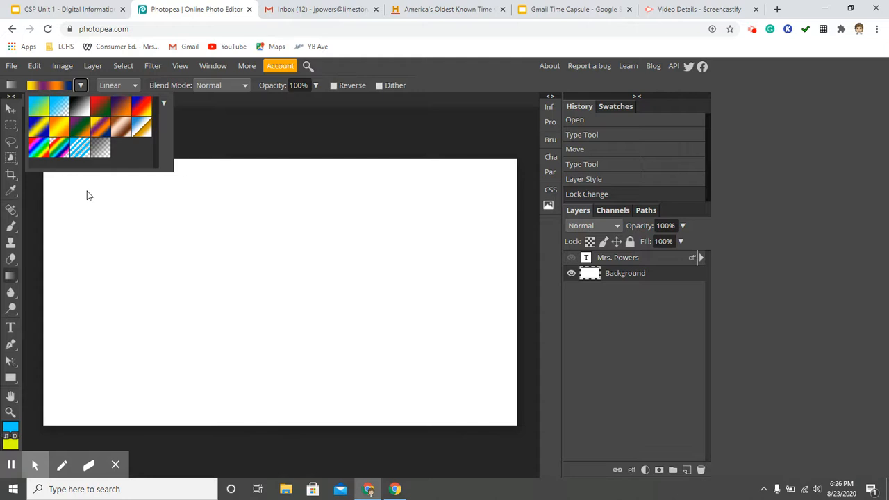
{"action": "left_click", "coordinate": [202, 134]}
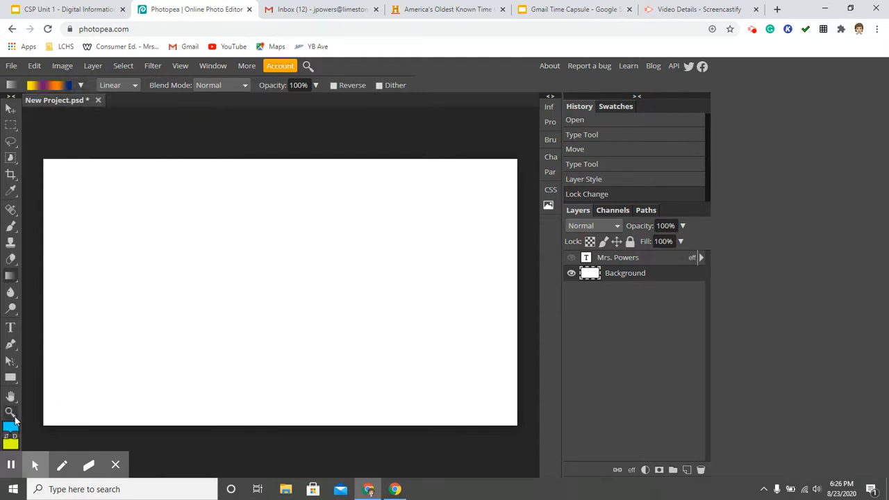
- Fill the Background layer with a diagonal gradient drawn from the upper right corner to the lower left
{"action": "left_click", "coordinate": [66, 438]}
{"action": "left_click", "coordinate": [81, 85]}
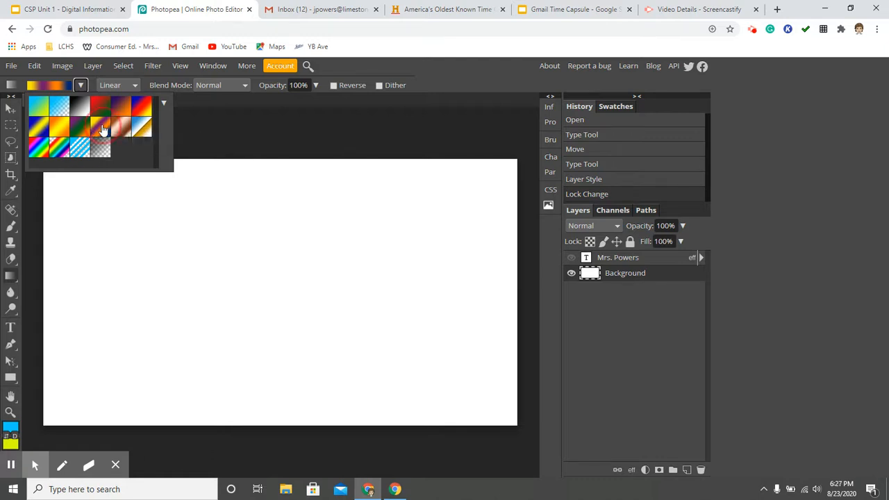
{"action": "left_click", "coordinate": [504, 172]}
{"action": "left_click_drag", "start_coordinate": [505, 168], "coordinate": [60, 395]}
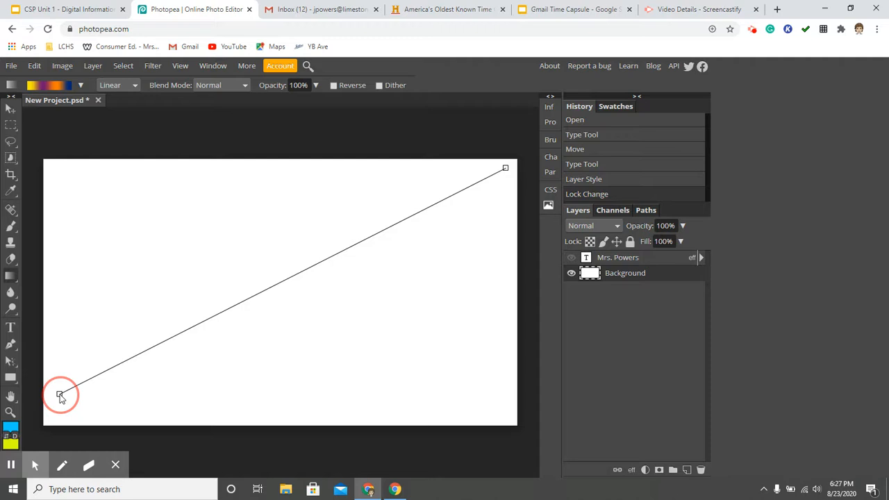
{"action": "left_click_drag", "start_coordinate": [59, 396], "coordinate": [60, 394]}
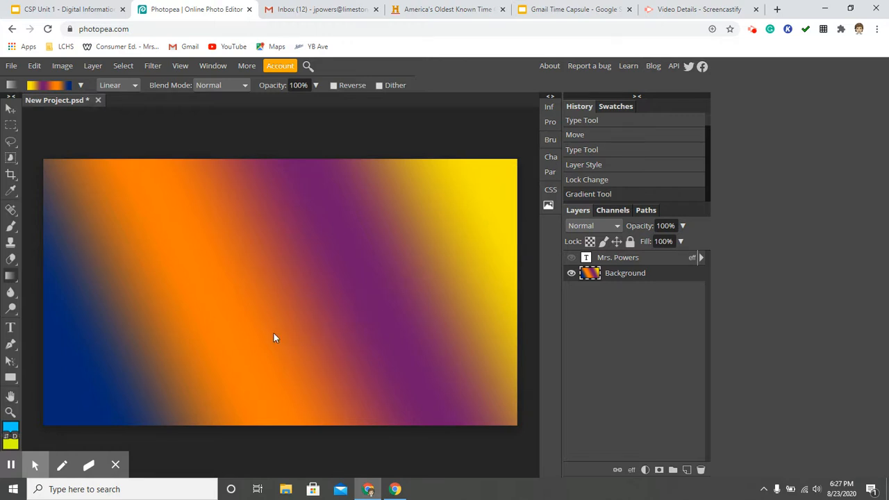
{"action": "left_click_drag", "start_coordinate": [447, 227], "coordinate": [349, 268]}
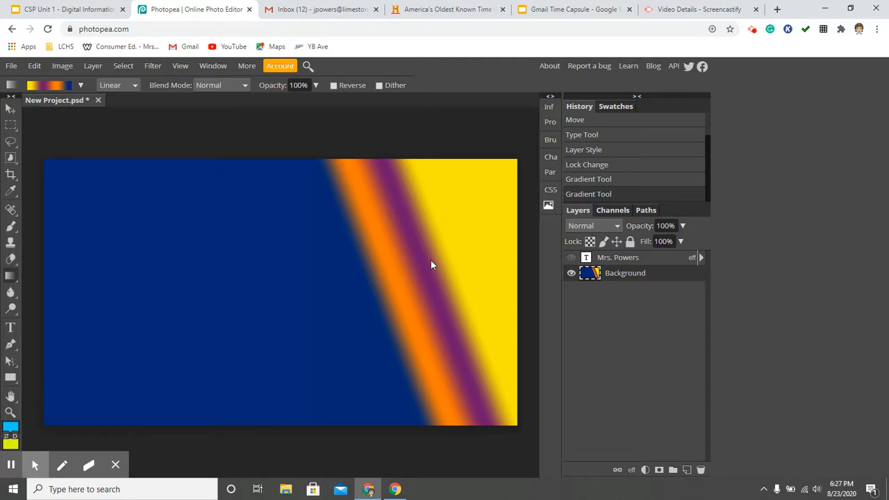
{"action": "left_click_drag", "start_coordinate": [69, 176], "coordinate": [477, 404]}
{"action": "left_click_drag", "start_coordinate": [248, 162], "coordinate": [245, 413]}
{"action": "left_click_drag", "start_coordinate": [76, 189], "coordinate": [499, 407]}
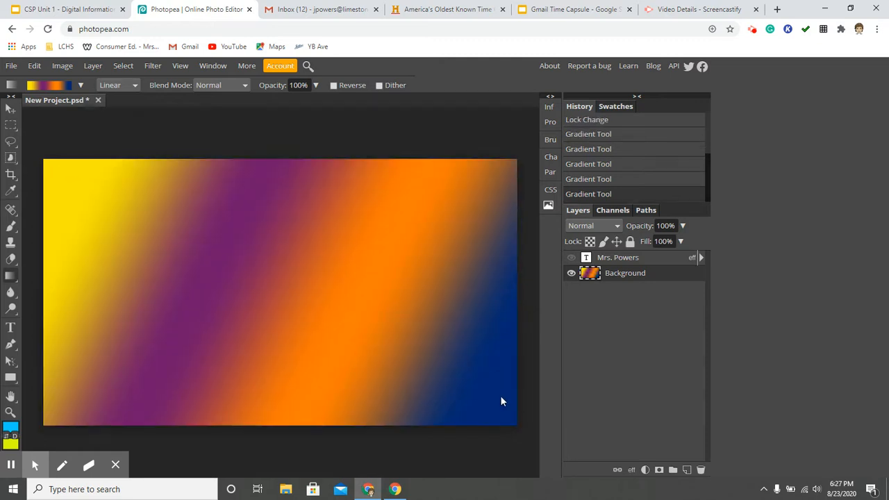
{"action": "left_click_drag", "start_coordinate": [484, 187], "coordinate": [55, 403]}
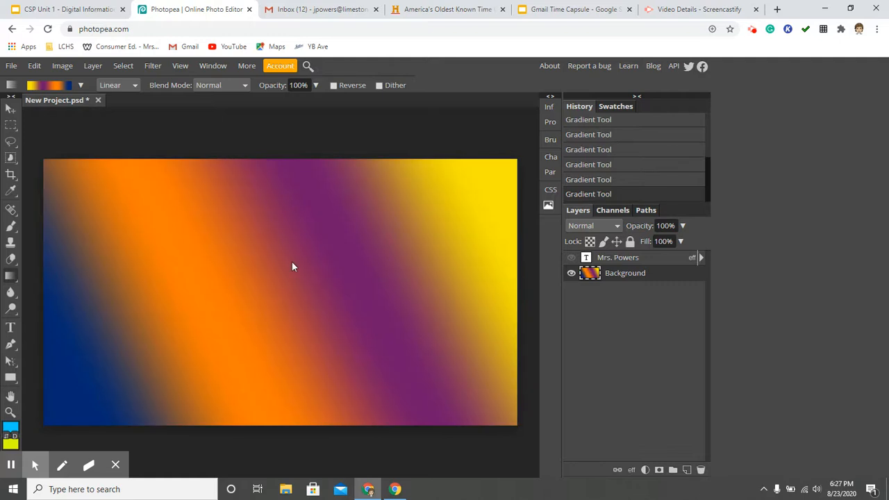
- Show the Mrs. Powers text layer again
{"action": "left_click", "coordinate": [571, 258]}
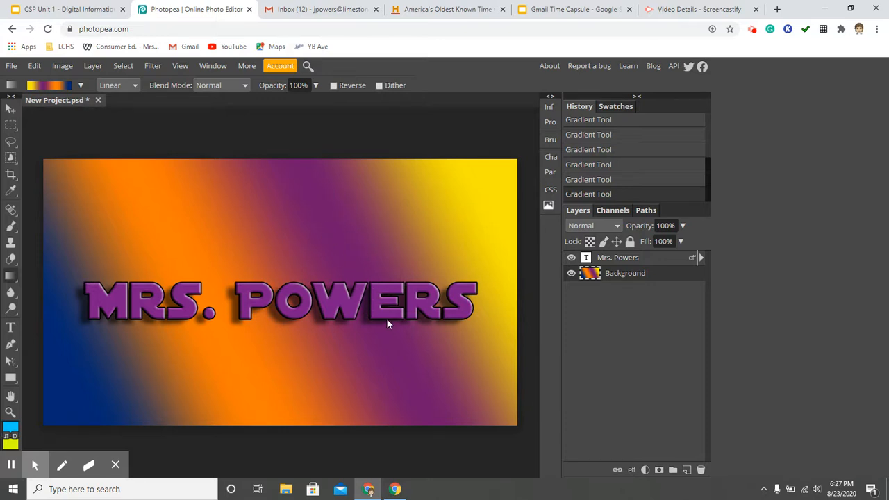
{"action": "left_click", "coordinate": [10, 110]}
{"action": "left_click_drag", "start_coordinate": [308, 318], "coordinate": [313, 289]}
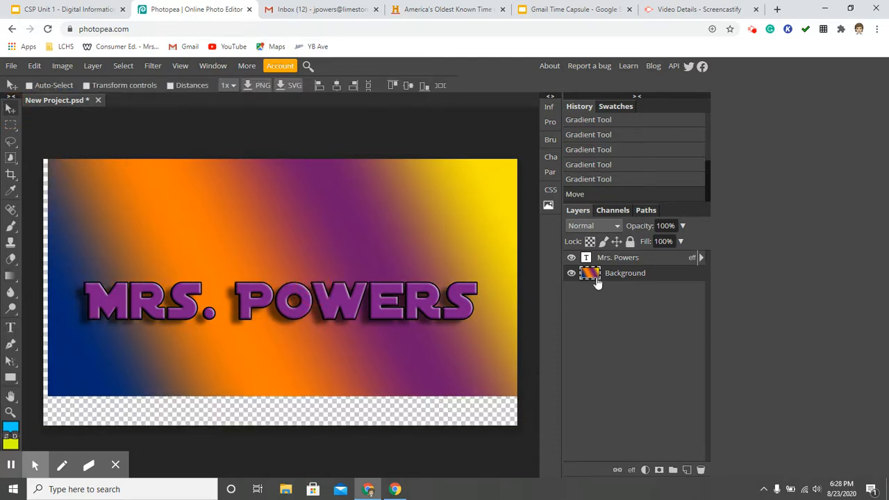
{"action": "key", "text": "ctrl+z"}
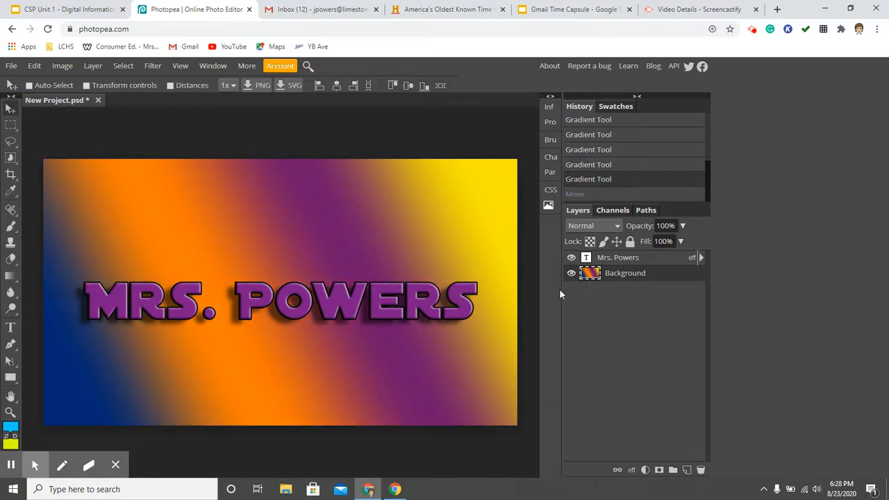
- Move the MRS. POWERS text upward toward the top of the canvas
{"action": "left_click", "coordinate": [34, 67]}
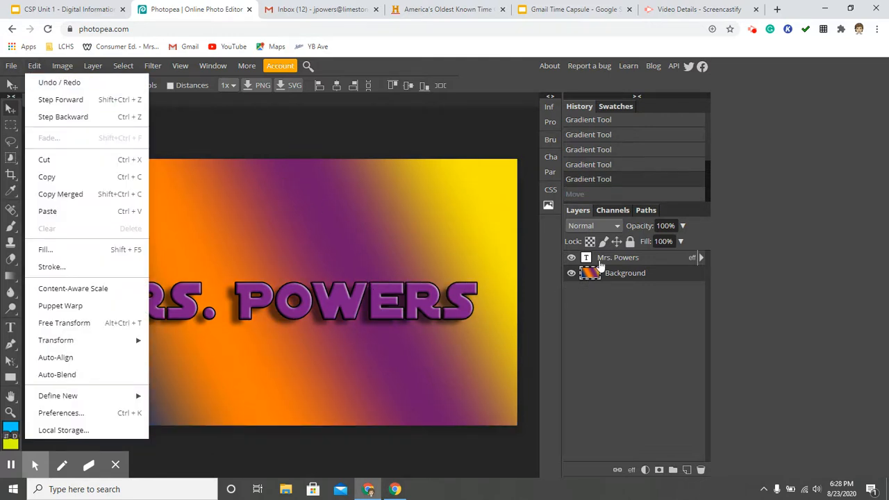
{"action": "left_click", "coordinate": [768, 283]}
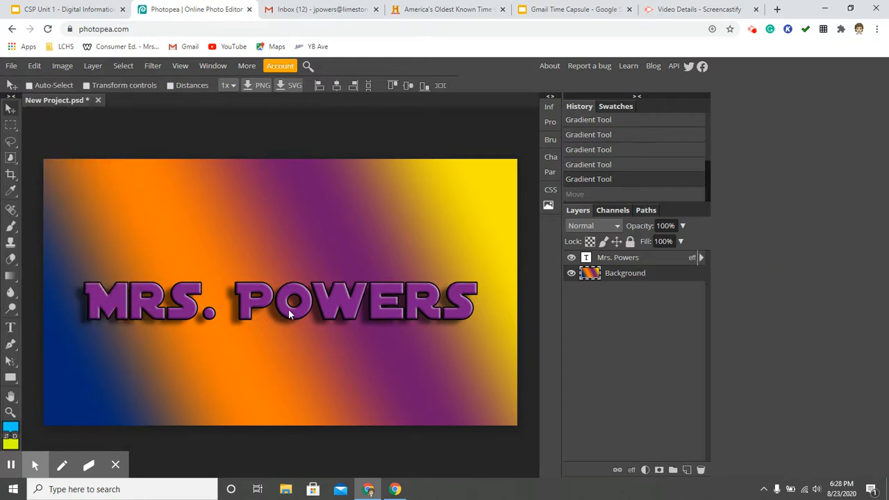
{"action": "left_click", "coordinate": [621, 261]}
{"action": "left_click_drag", "start_coordinate": [349, 310], "coordinate": [355, 252]}
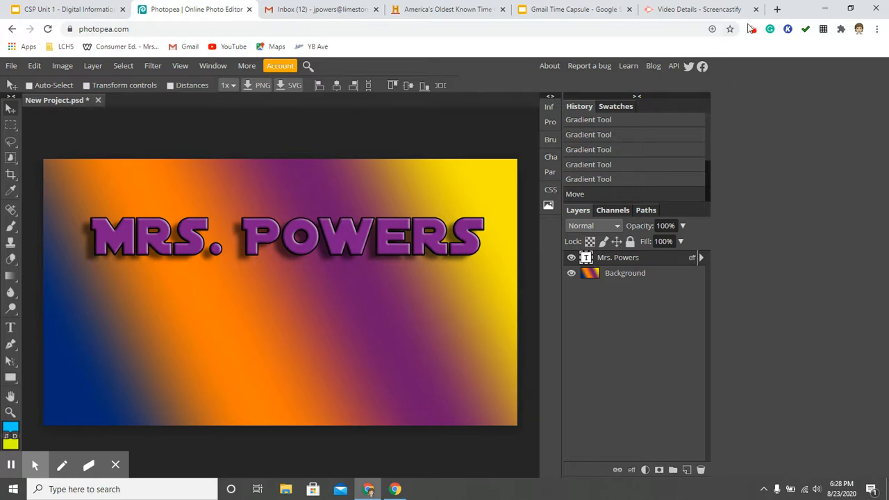
{"action": "left_click", "coordinate": [753, 30]}
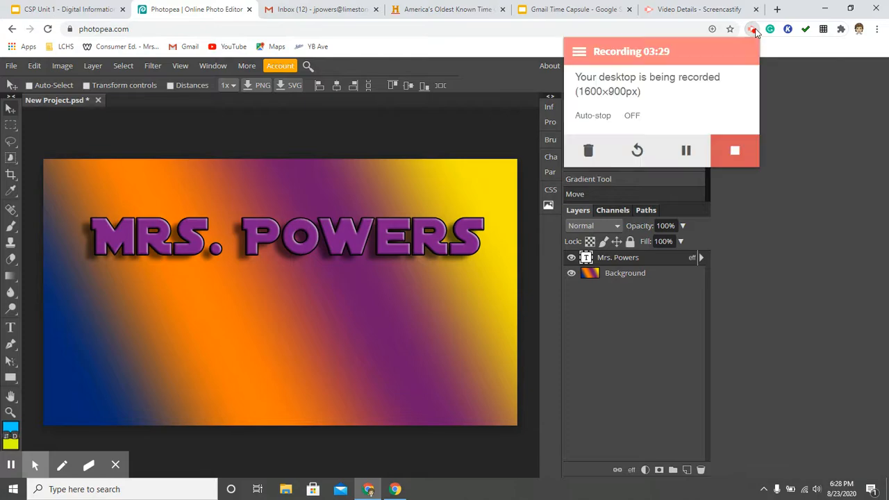